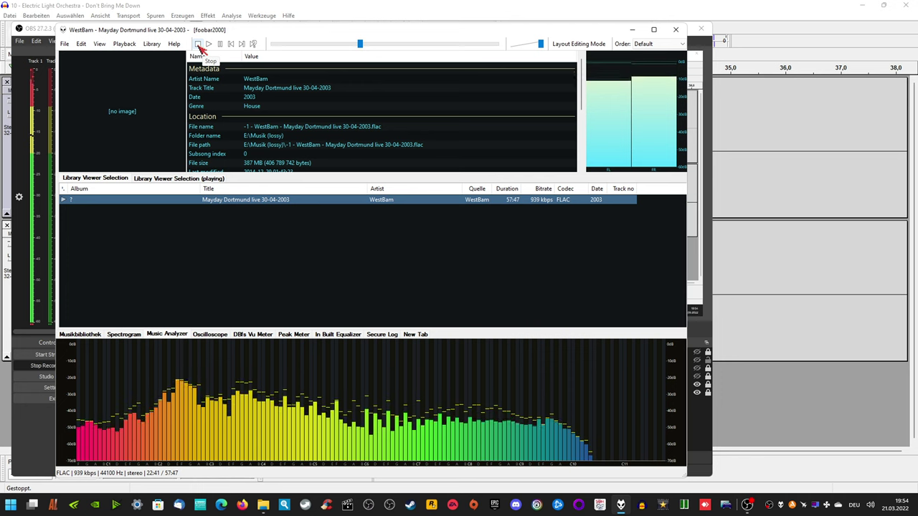
Stop the playback in foobar2000 and close the player
click(199, 45)
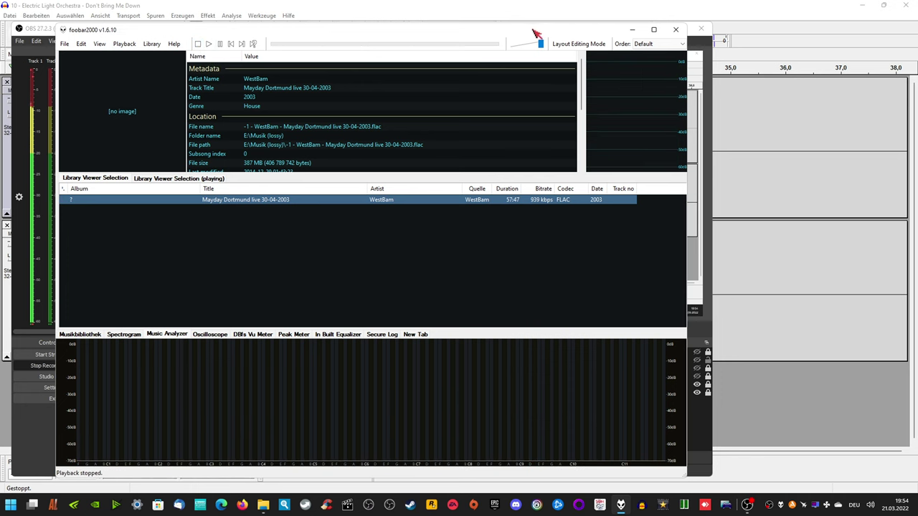
click(676, 30)
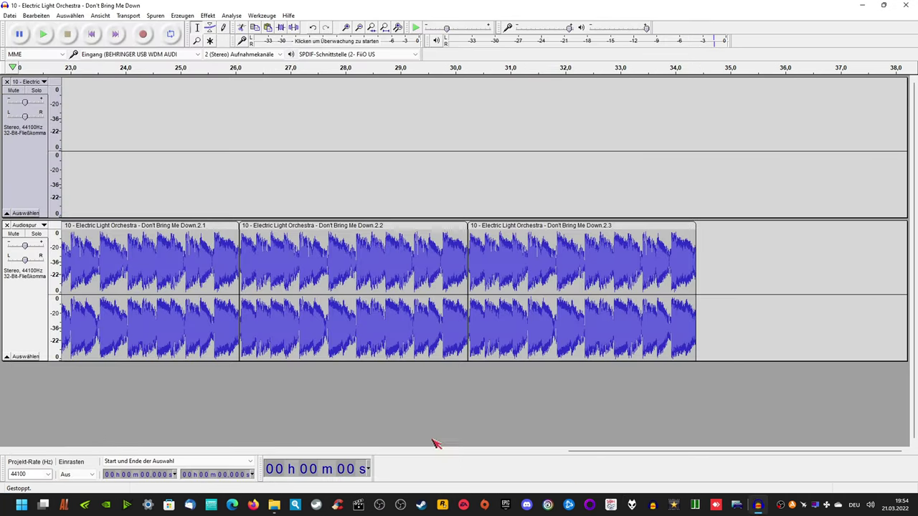
Play the two-track arrangement from its beginning to hear its original speed
drag(600, 452, 74, 456)
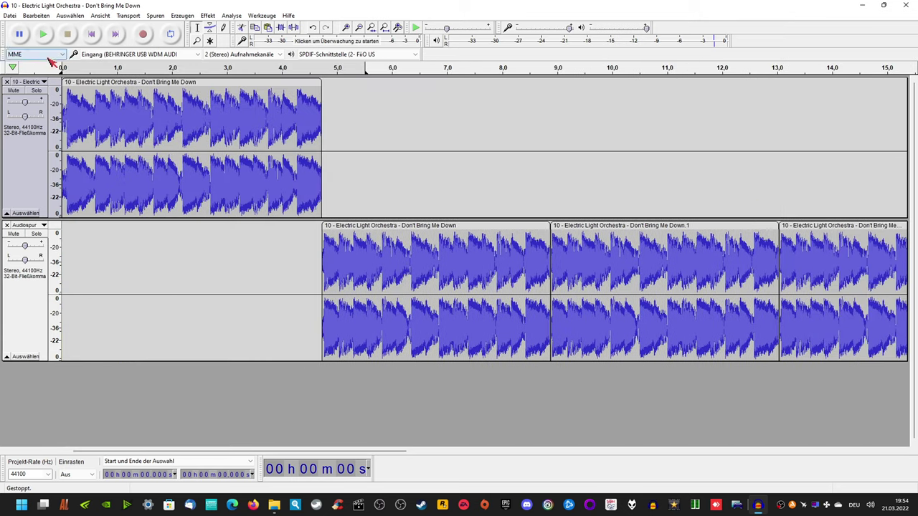
click(43, 35)
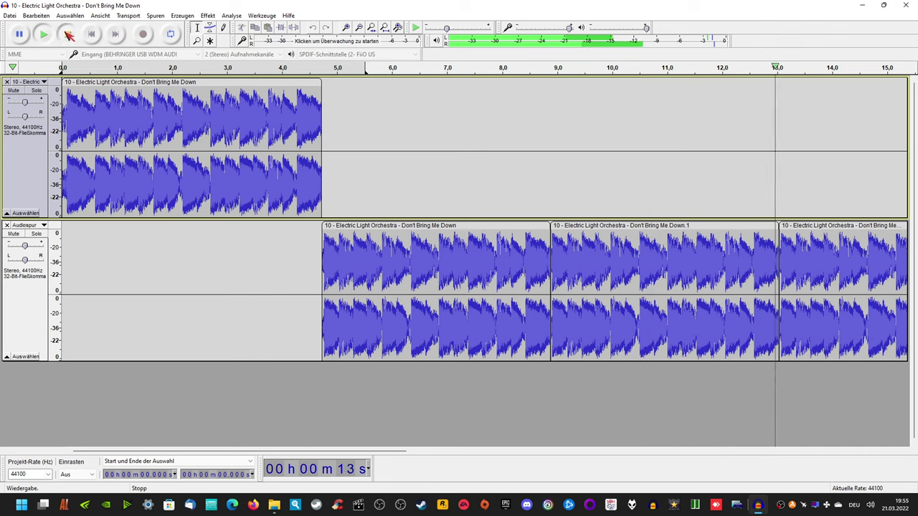
click(68, 34)
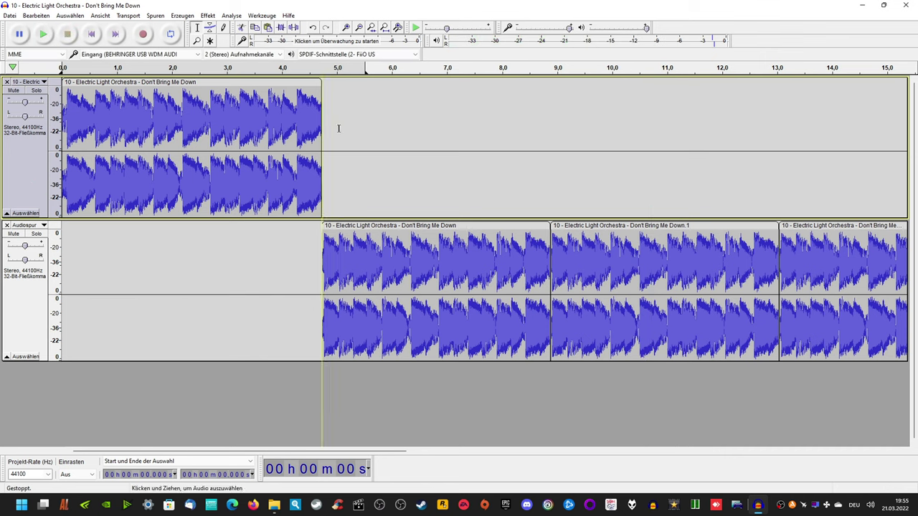
Try speeding up all clips of both tracks with the Change Speed effect at a multiplier of 1.693
scroll(351, 136, down, 3)
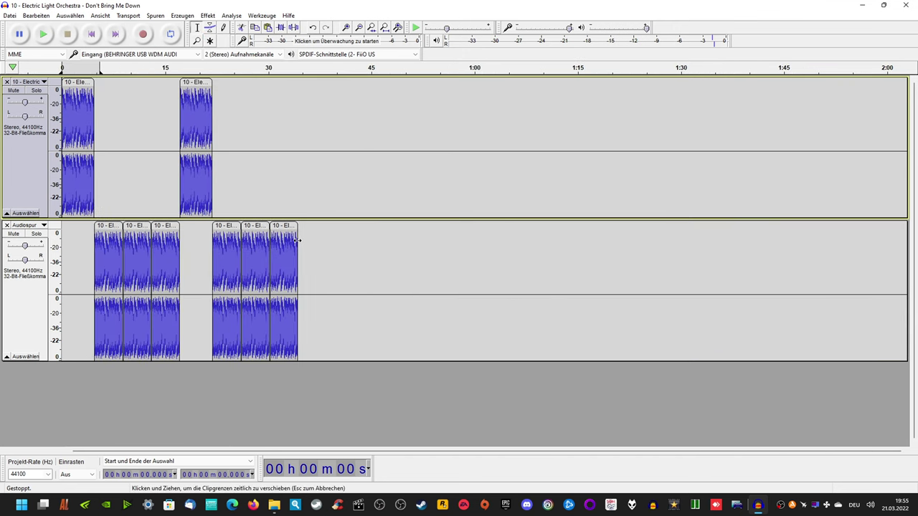
click(346, 241)
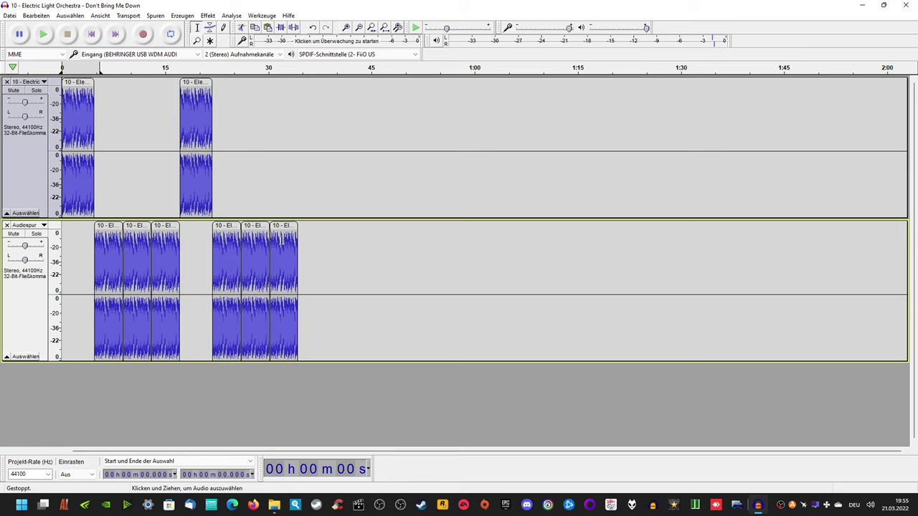
drag(296, 251, 68, 264)
ctrl+click(27, 185)
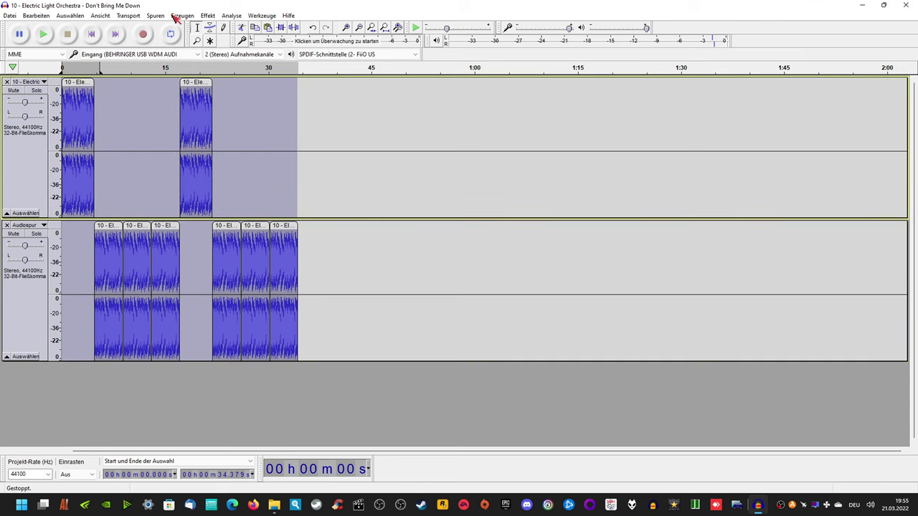
click(207, 15)
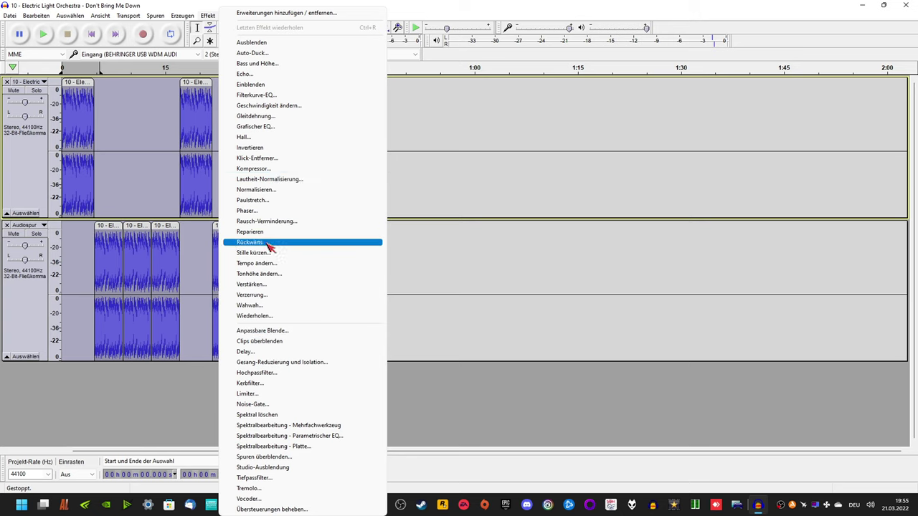
click(263, 106)
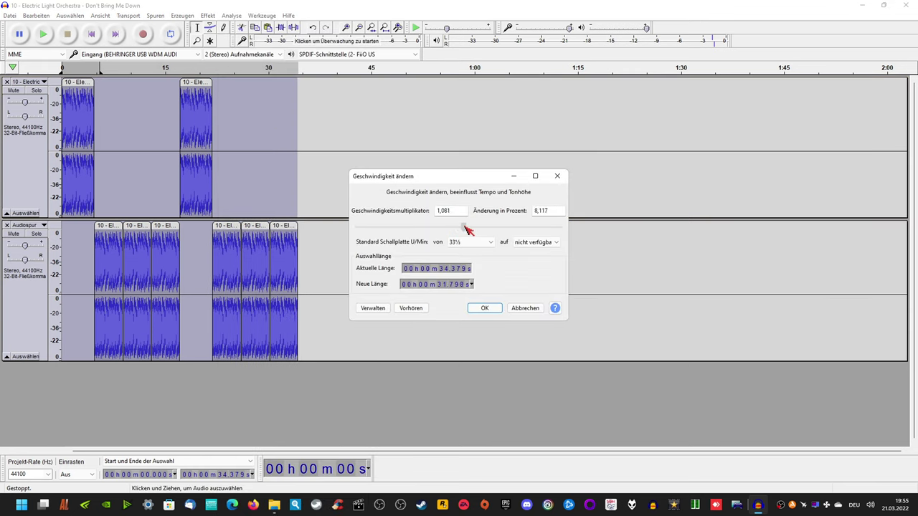
click(484, 308)
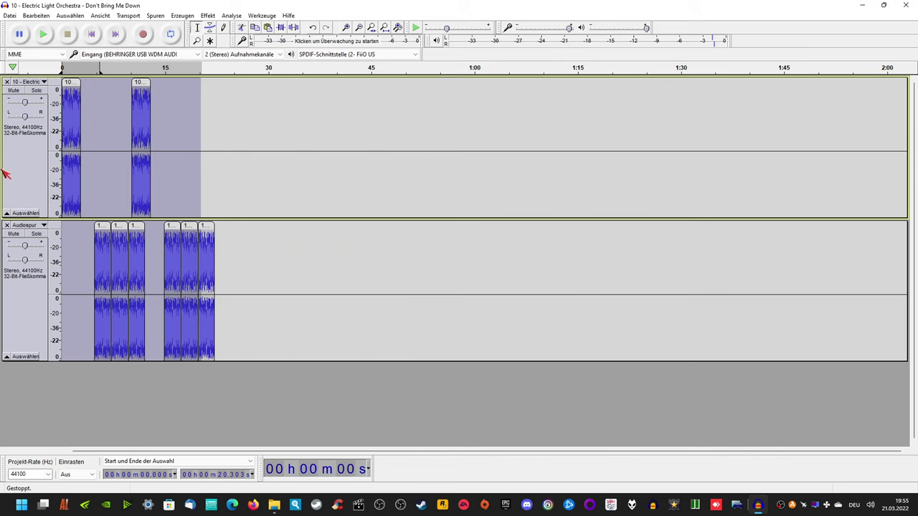
Play the sped-up arrangement from the beginning to judge its speed
click(6, 173)
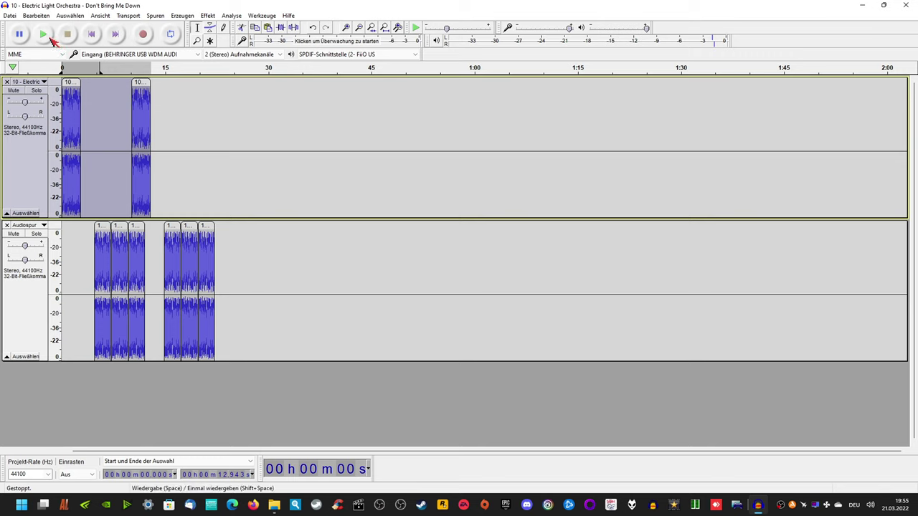
click(249, 170)
click(227, 174)
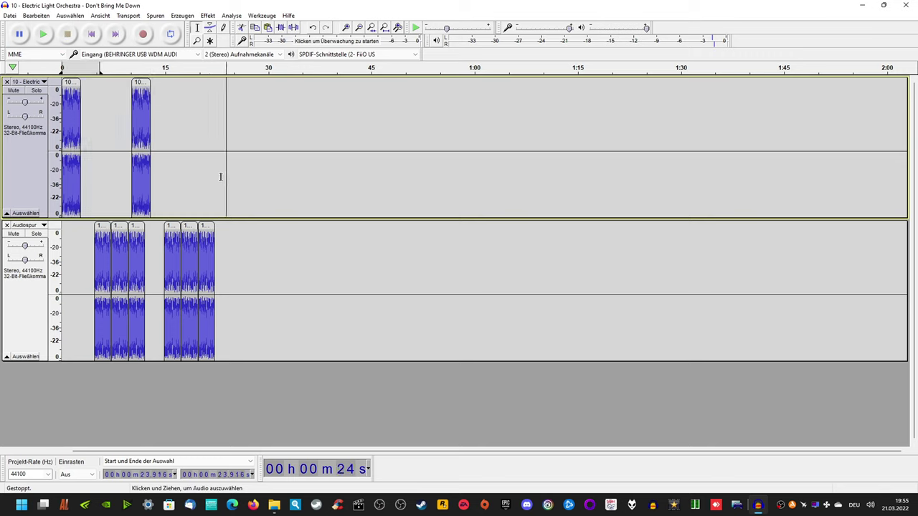
click(26, 173)
mouse_move(74, 130)
mouse_down()
mouse_move(55, 132)
mouse_move(70, 136)
mouse_move(62, 136)
mouse_up()
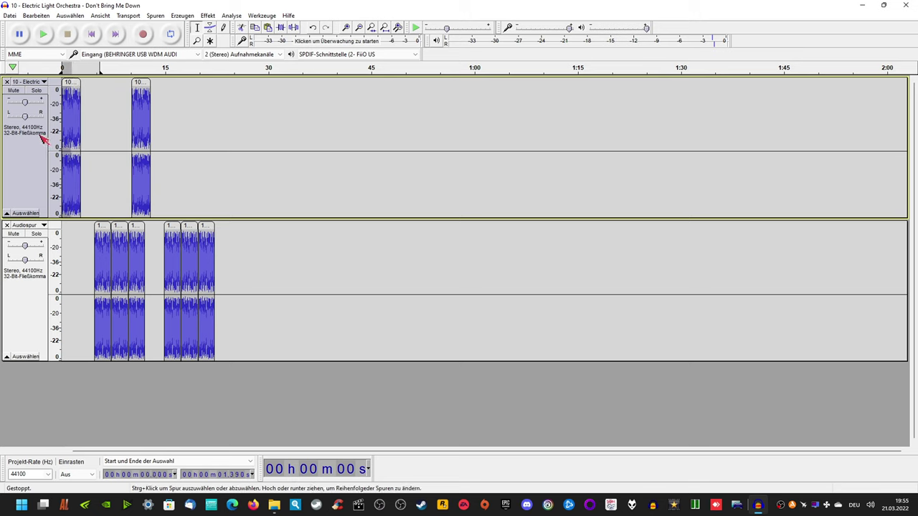
click(78, 157)
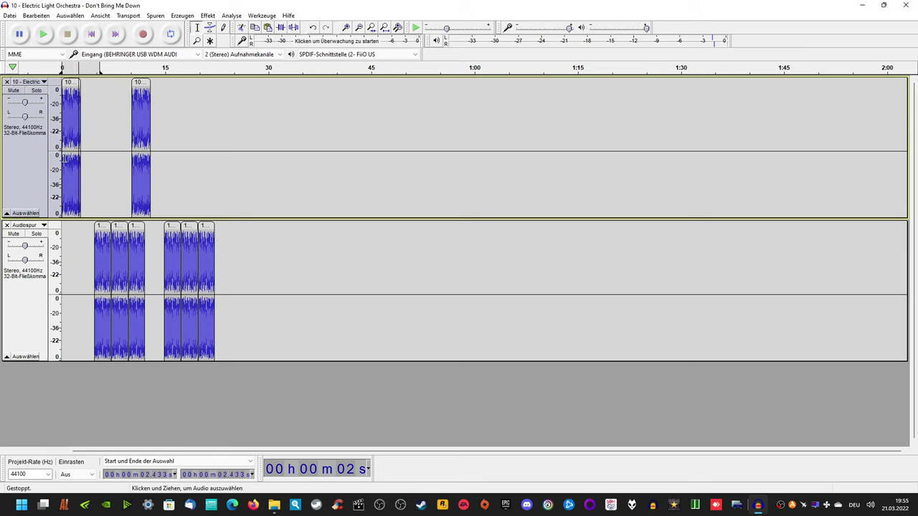
click(44, 34)
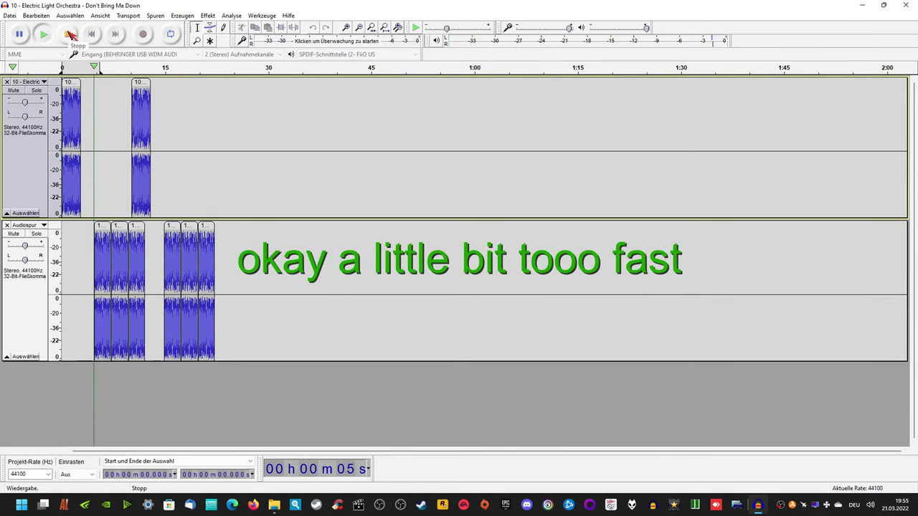
click(69, 34)
Undo the speed change and reapply Change Speed to both tracks with a smaller multiplier
click(36, 15)
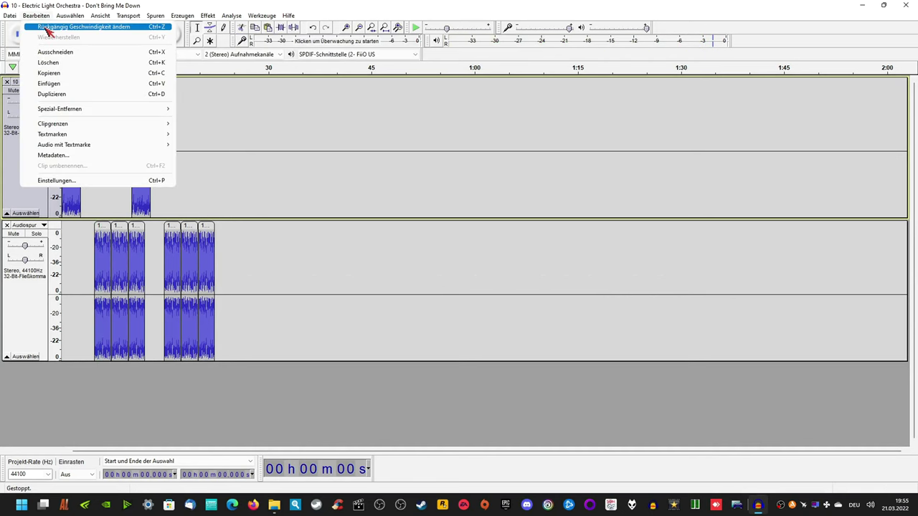
click(51, 27)
click(207, 15)
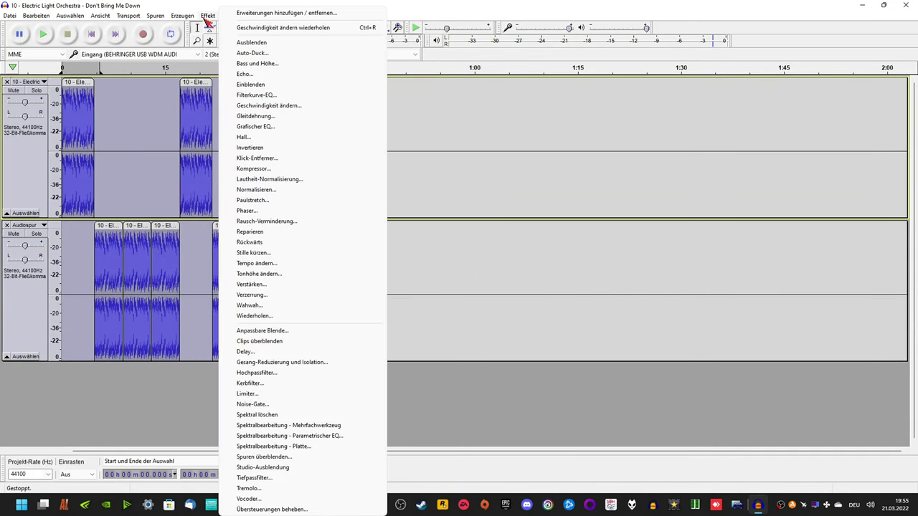
click(258, 109)
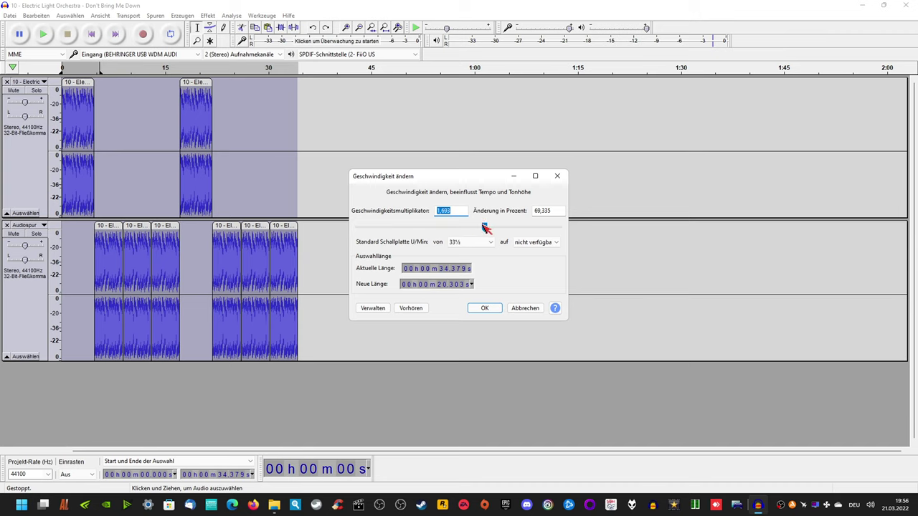
click(484, 308)
Play the opening clip from the start to check the new speed
click(37, 170)
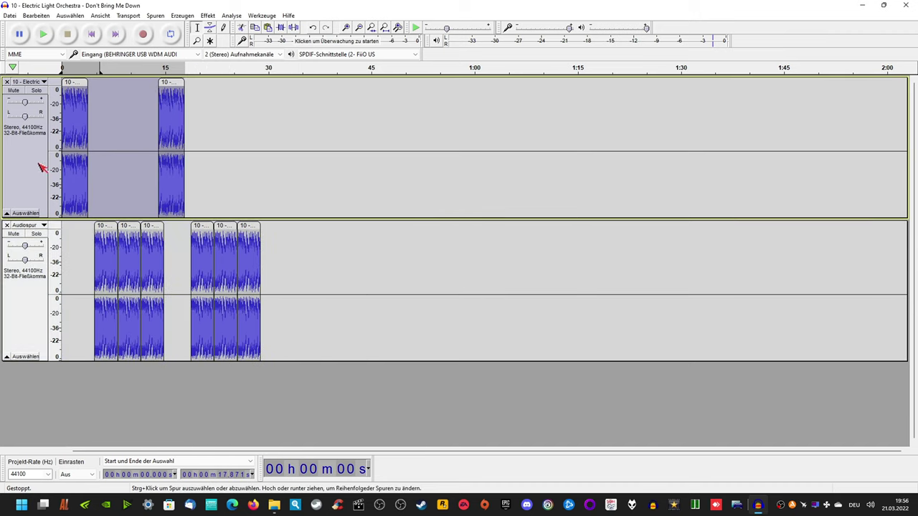
click(69, 130)
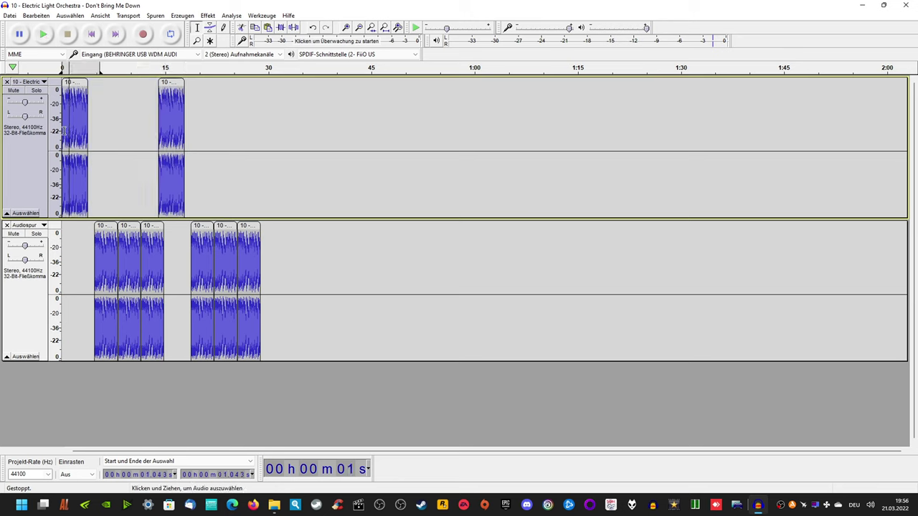
click(43, 34)
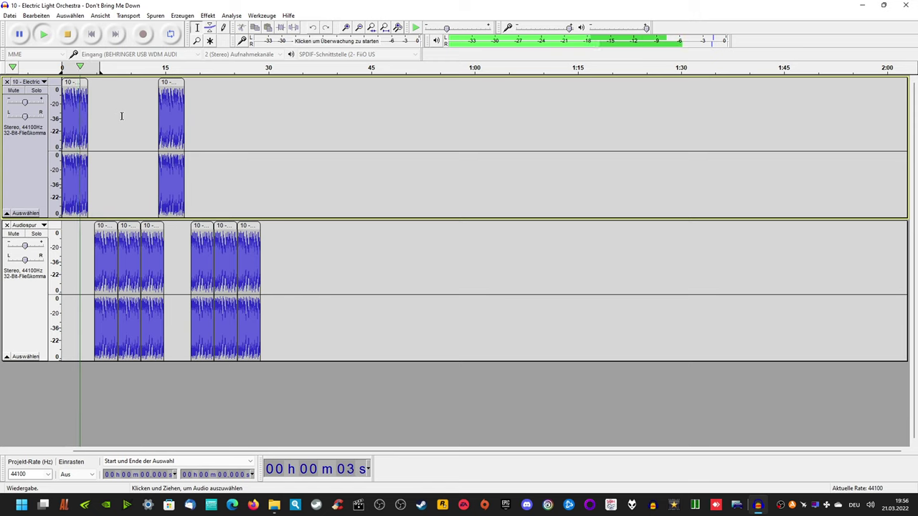
key(space)
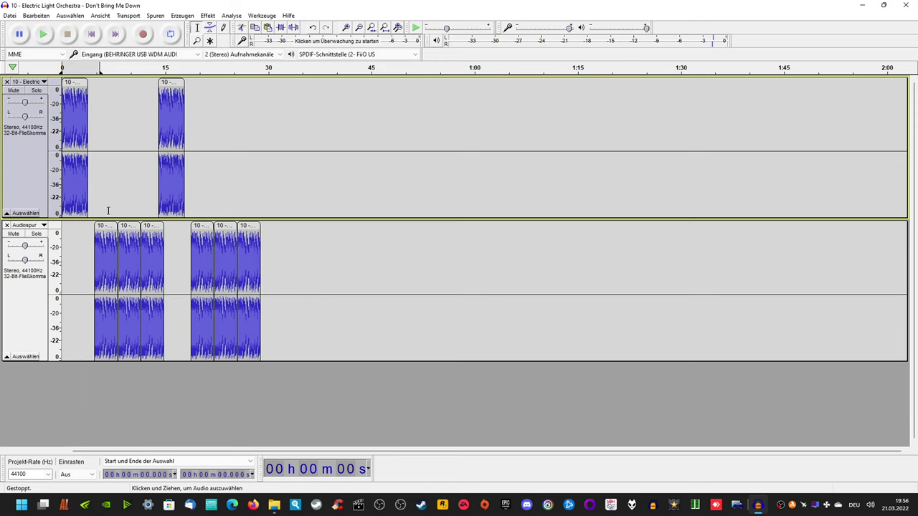
Move the second track's clip groups and the first track's second clip earlier to close the gaps between sections
drag(104, 226, 137, 226)
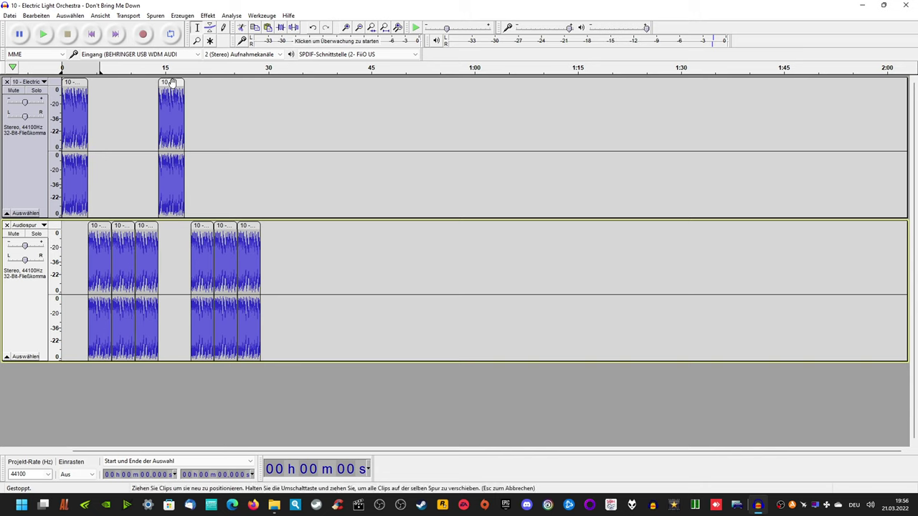
drag(171, 84, 170, 83)
drag(207, 226, 236, 227)
click(189, 226)
Play the tightened arrangement from the start of the project
click(27, 172)
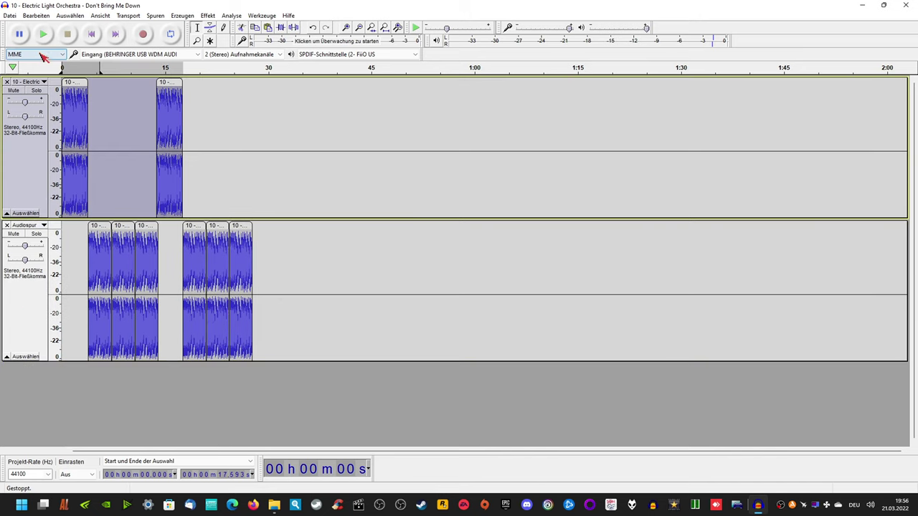
click(44, 36)
click(43, 35)
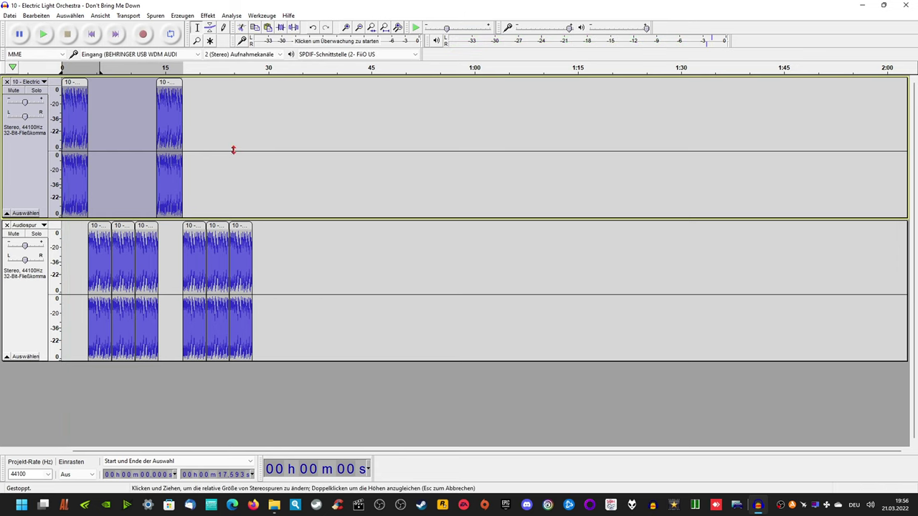
click(118, 140)
key(Home)
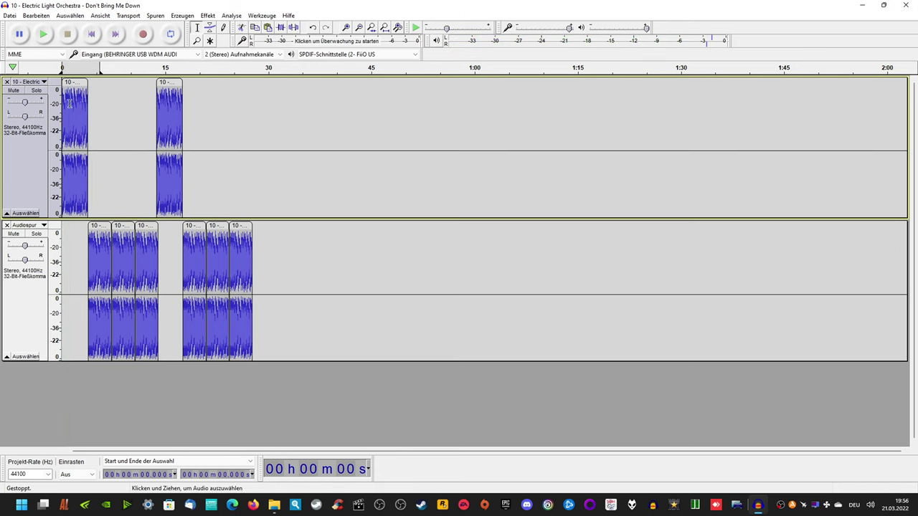
click(48, 38)
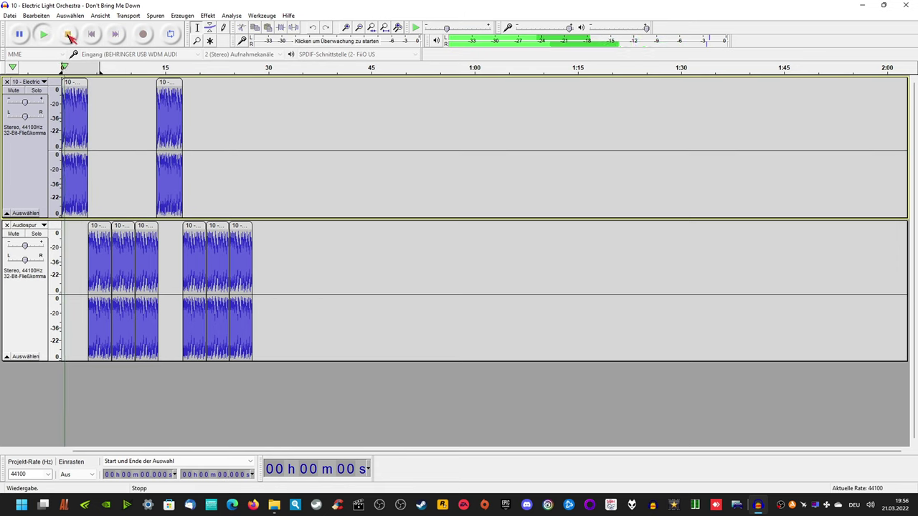
Enable loop playback and extend the loop region to the end of the second track's last clip
click(172, 36)
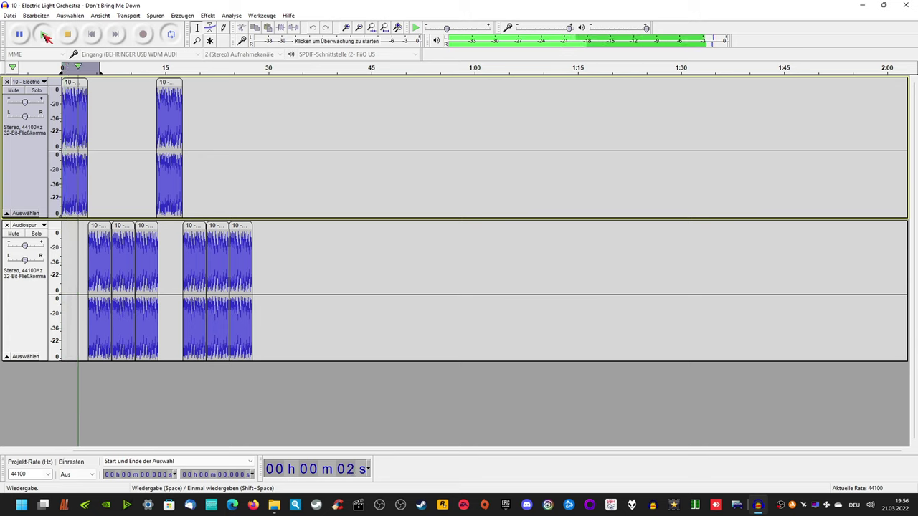
click(43, 34)
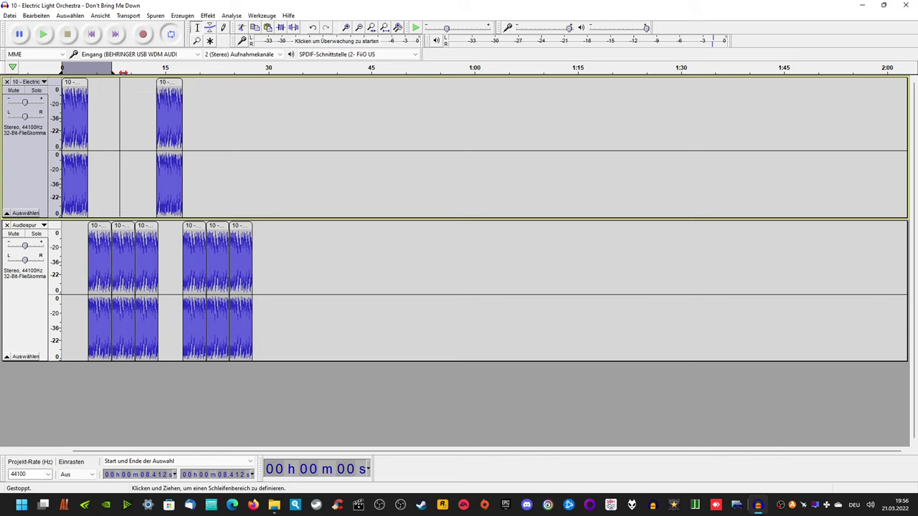
drag(100, 76, 252, 79)
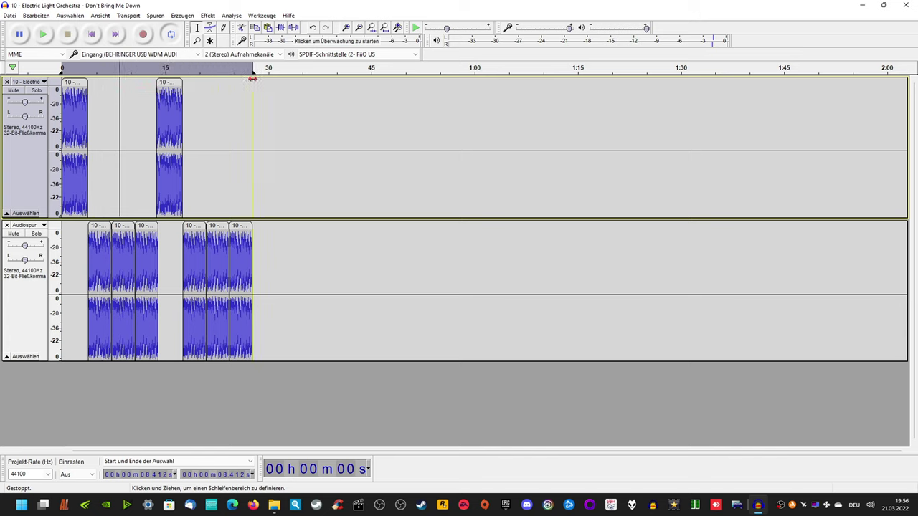
Play the looped arrangement from the beginning through the loop point, and stop the playback
click(43, 34)
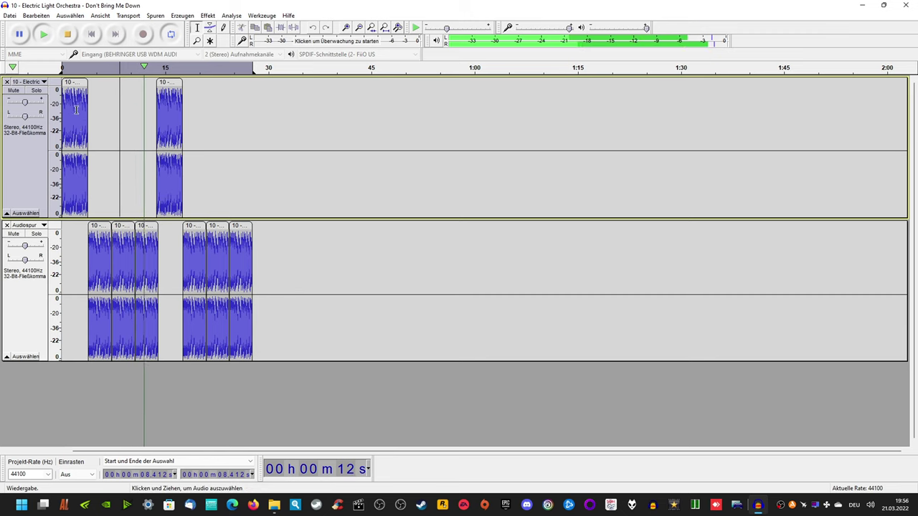
click(65, 68)
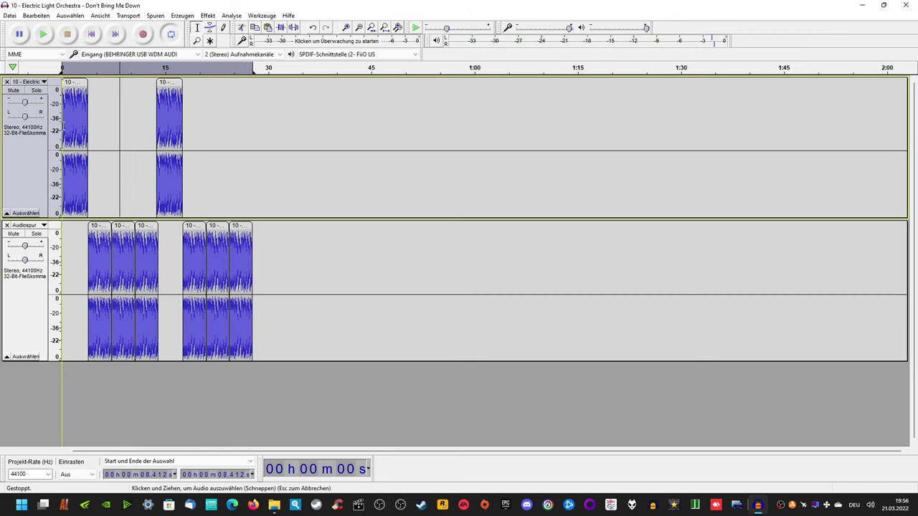
click(62, 126)
click(43, 34)
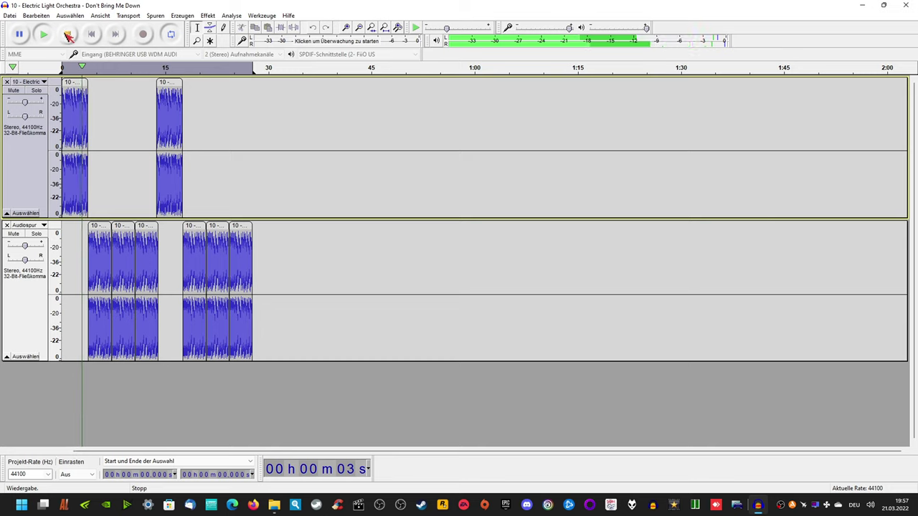
click(68, 34)
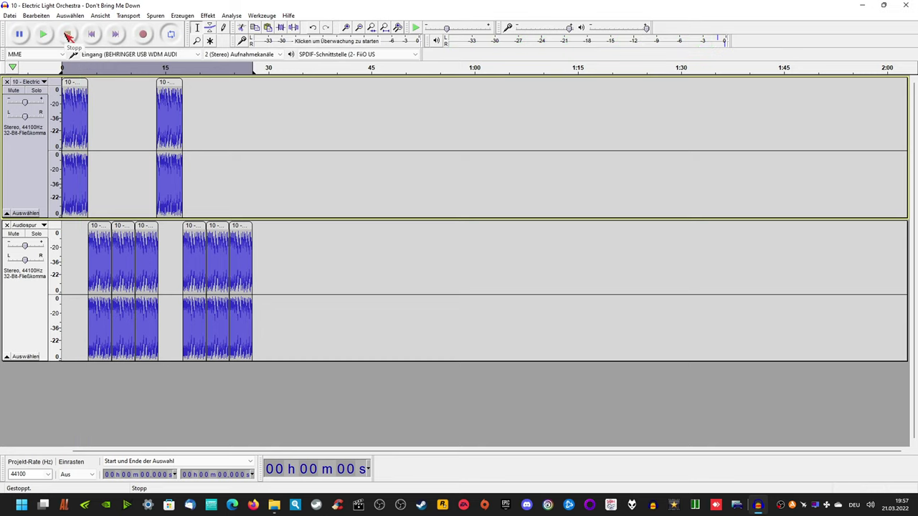
Switch to foobar2000, play "Mayday Dortmund live 30-04-2003" and listen to the passage at about 14 minutes
click(634, 505)
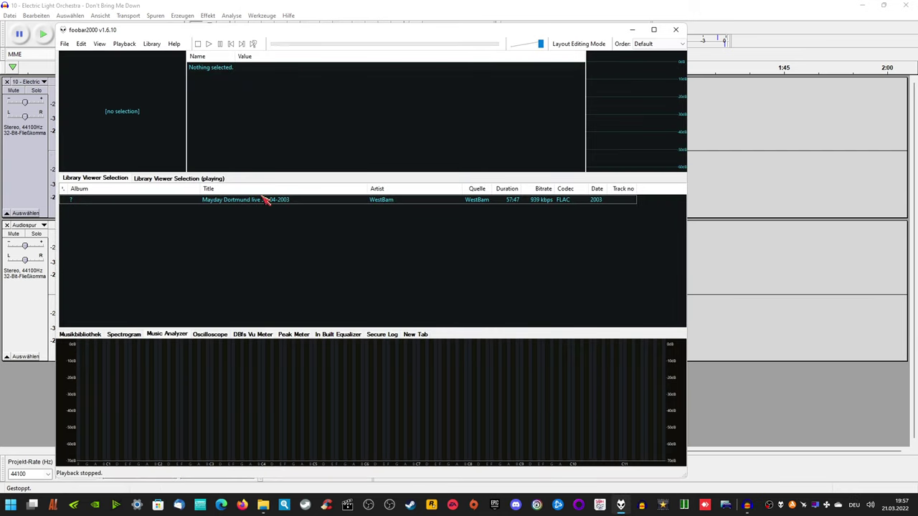
double_click(256, 201)
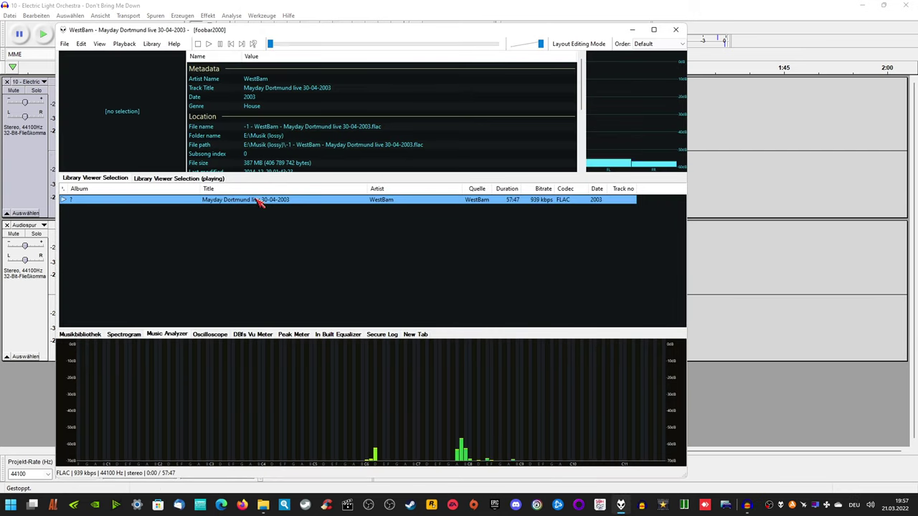
click(327, 44)
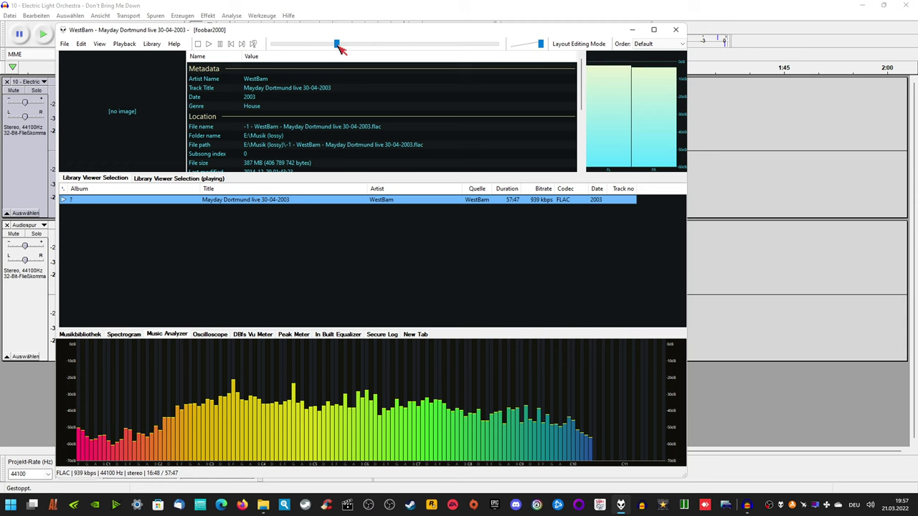
click(328, 47)
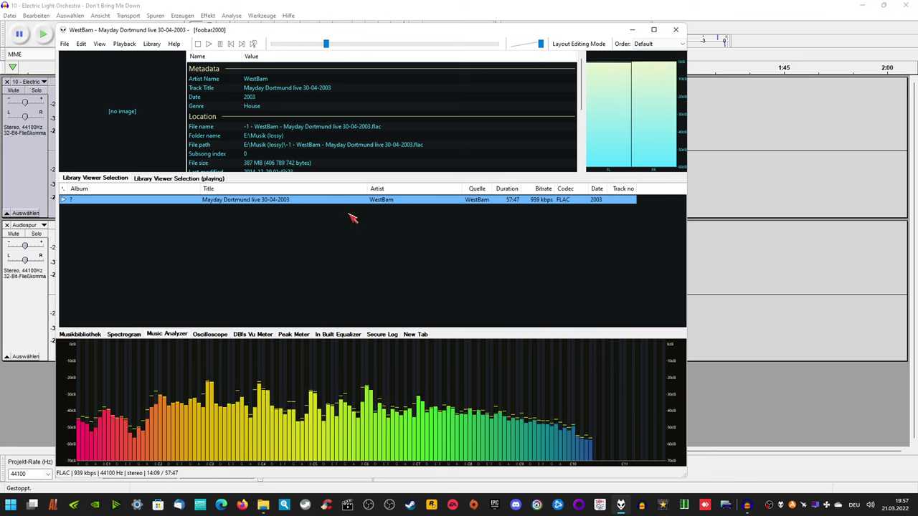
Skim further through the live set for a matching passage, ending at about 22:30
click(335, 44)
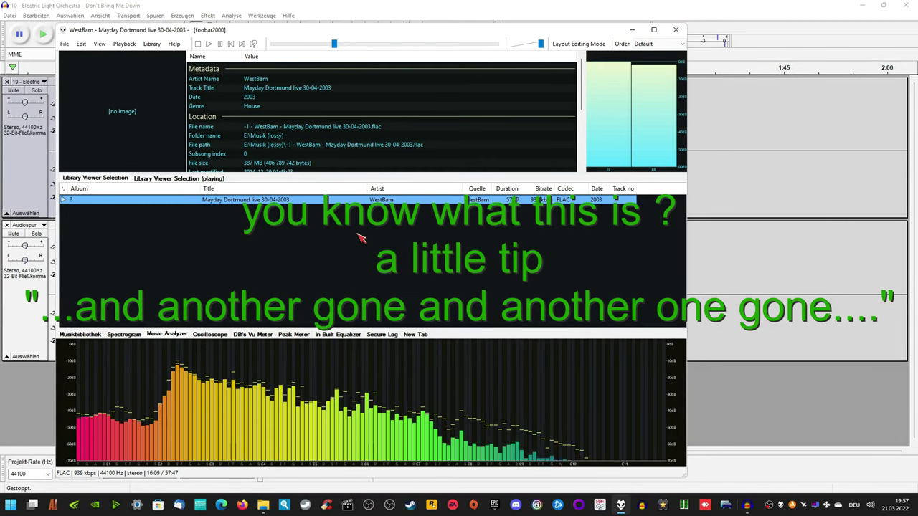
drag(339, 45, 316, 47)
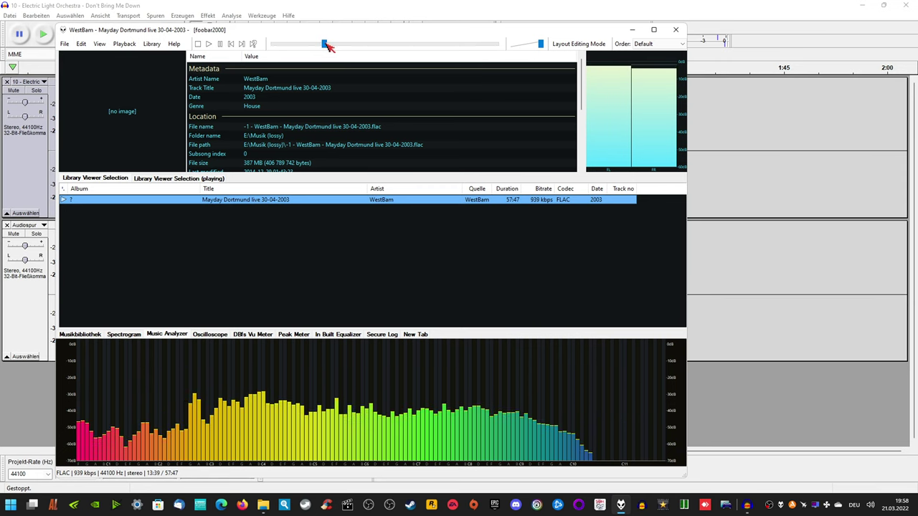
drag(332, 44, 341, 46)
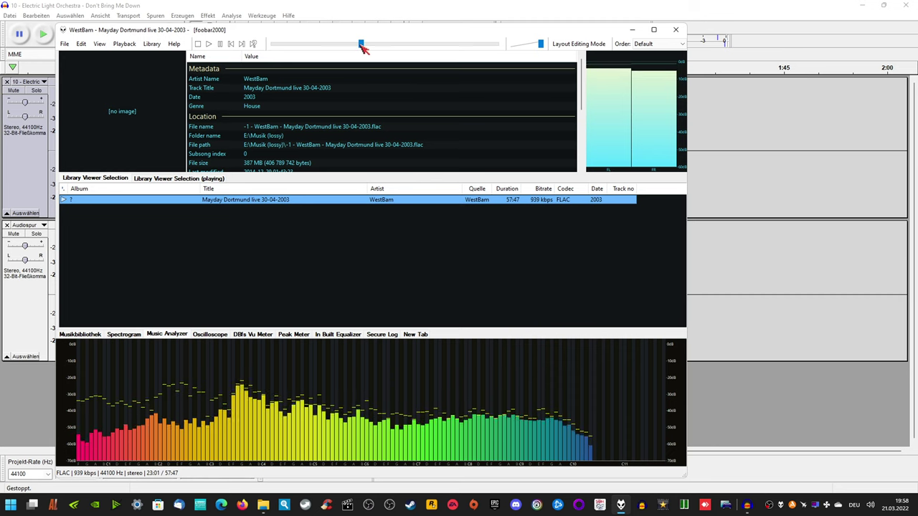
drag(362, 46, 360, 42)
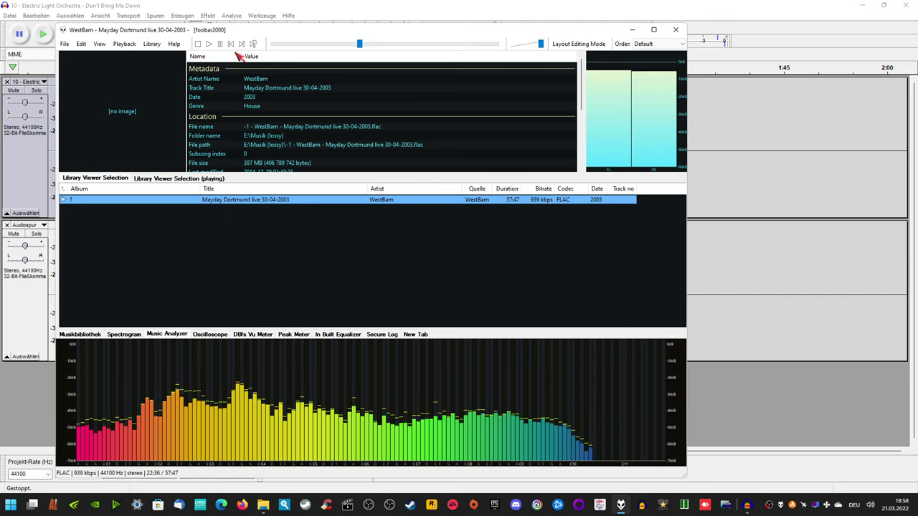
Switch to Audacity, play the looped arrangement from the beginning for comparison, and stop it after about 10 seconds
click(234, 6)
click(45, 35)
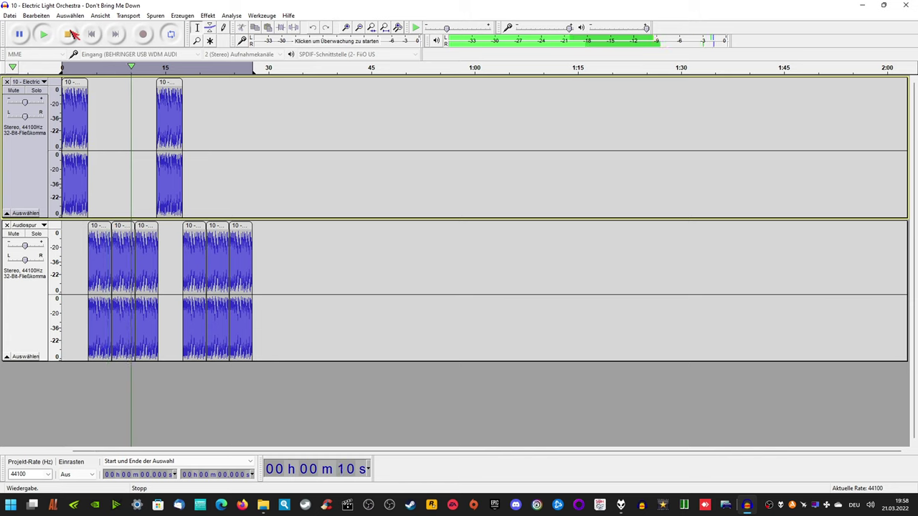
click(74, 35)
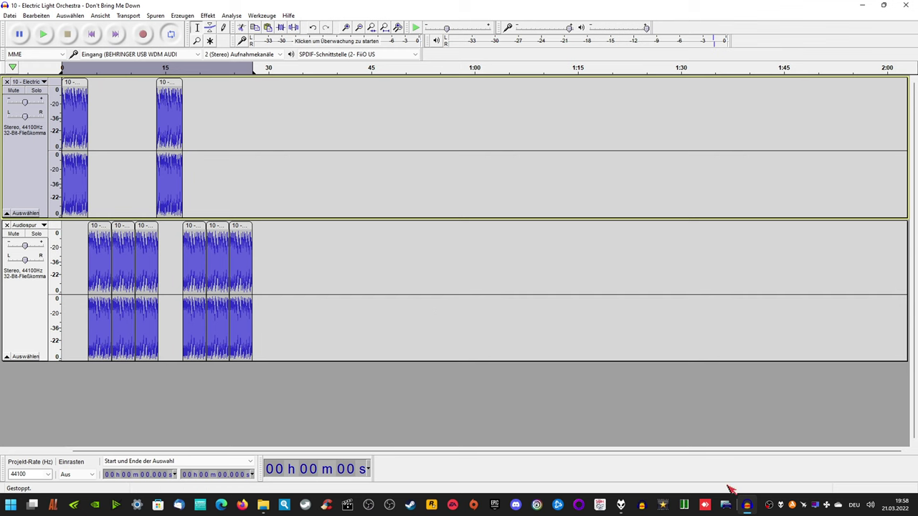
Listen briefly to the live set in foobar2000, return to Audacity and replay the arrangement's first 12 seconds or so
click(621, 506)
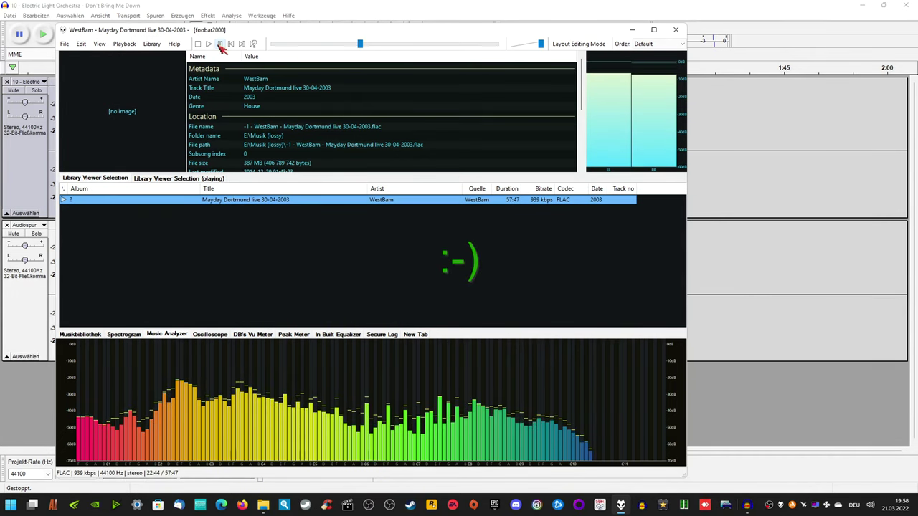
click(179, 8)
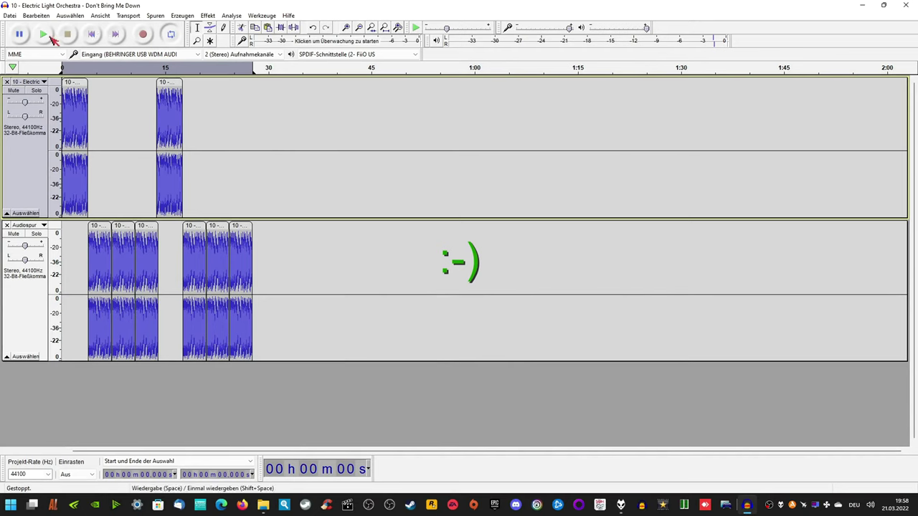
click(50, 37)
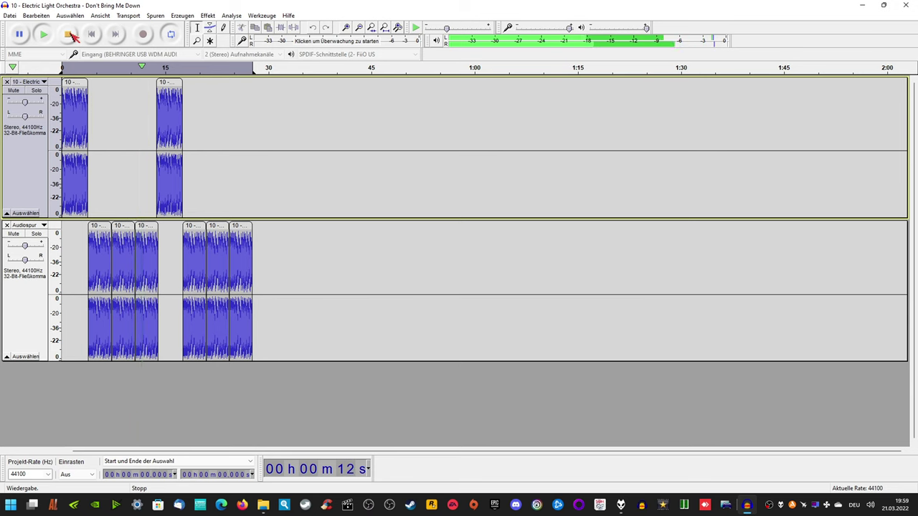
click(72, 36)
Switch to foobar2000, resume the live set from about 22:45, stop it and close the player
click(621, 504)
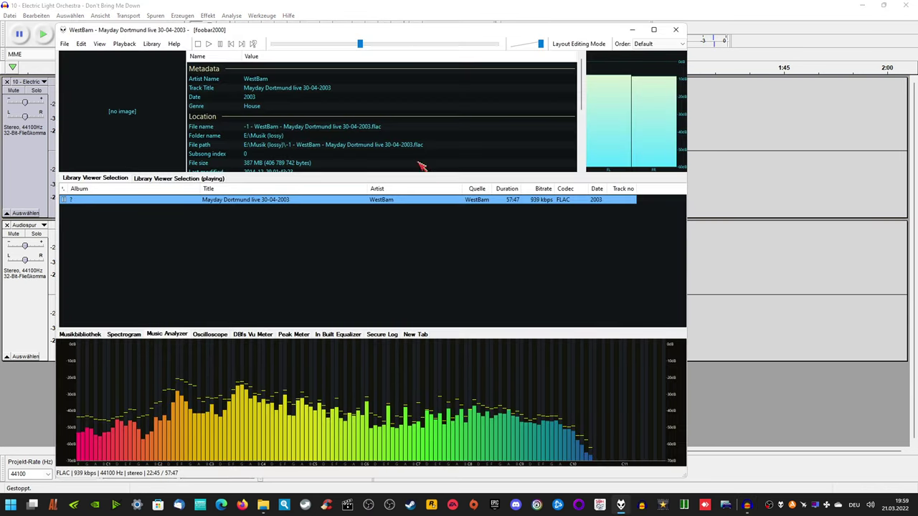
click(219, 45)
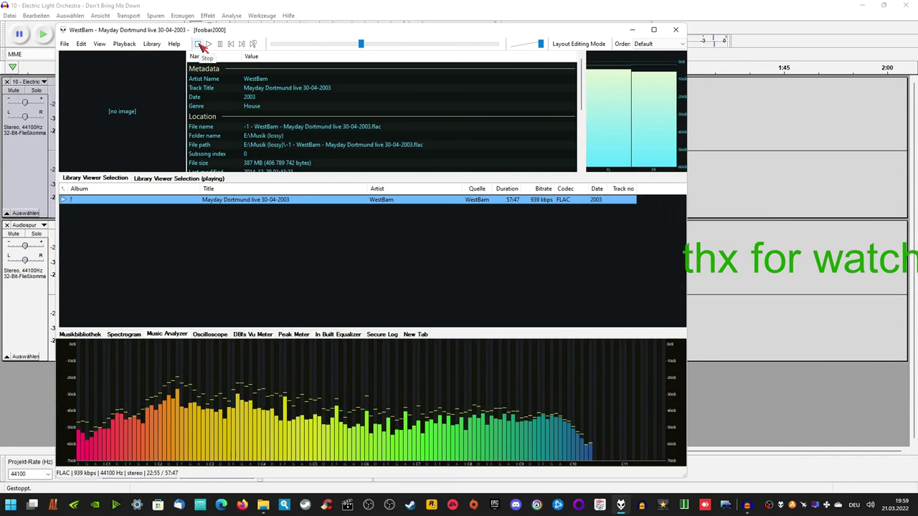
click(202, 45)
click(676, 30)
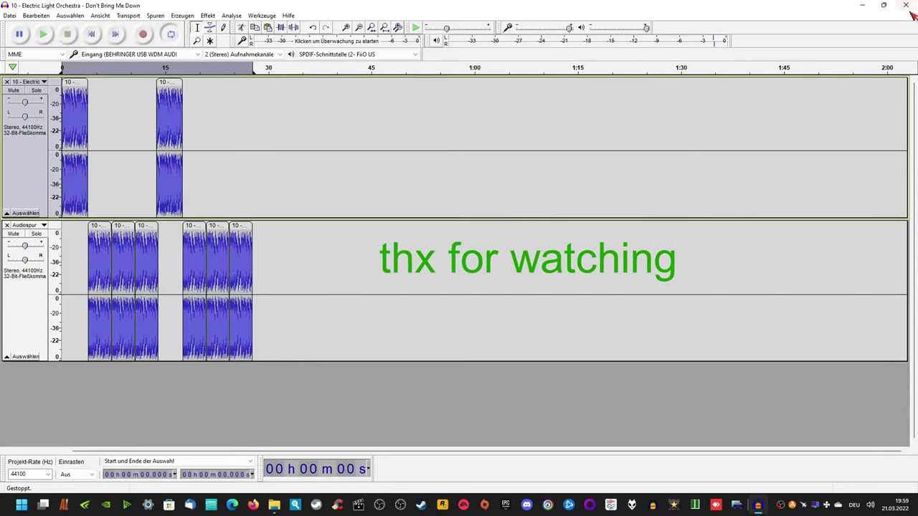